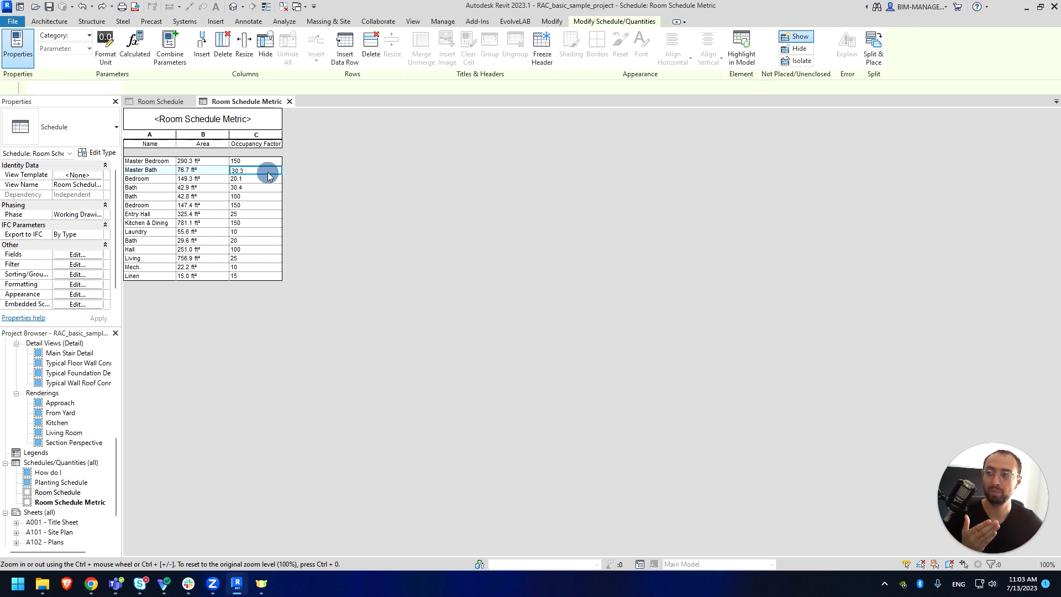
left_click(268, 171)
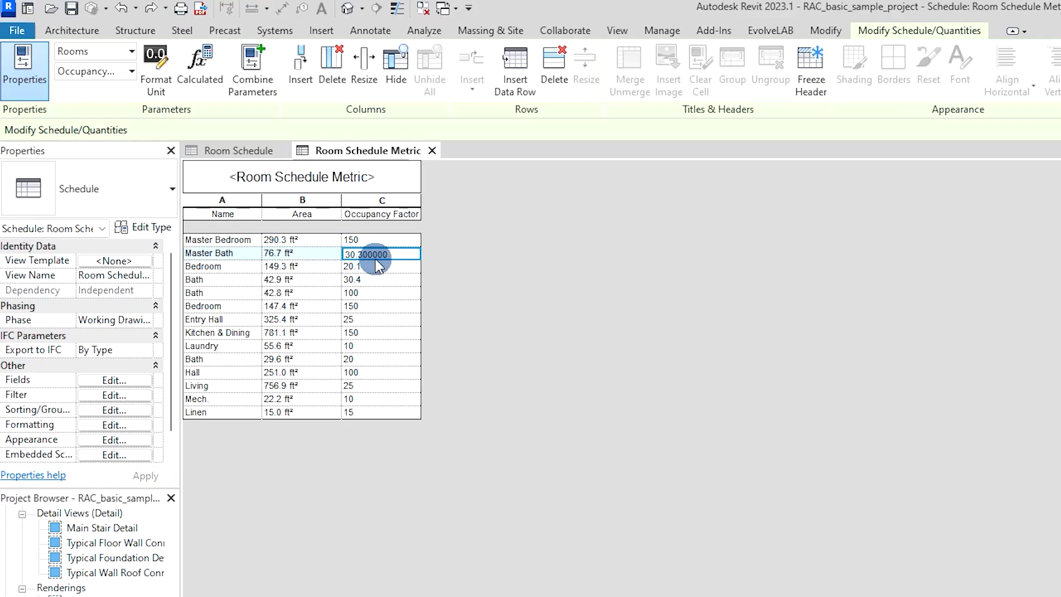
left_click(378, 266)
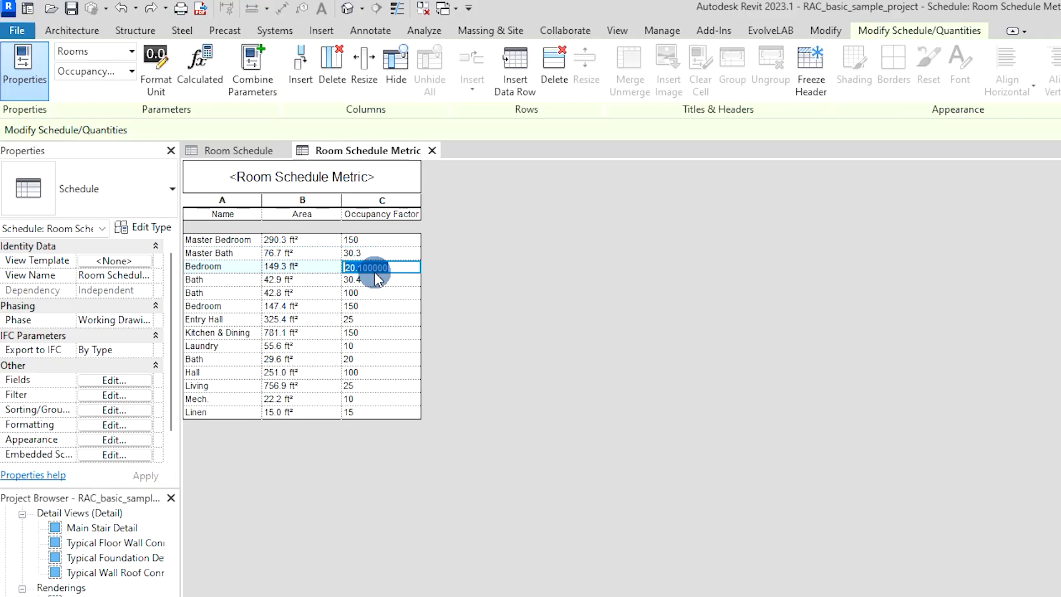
left_click(379, 281)
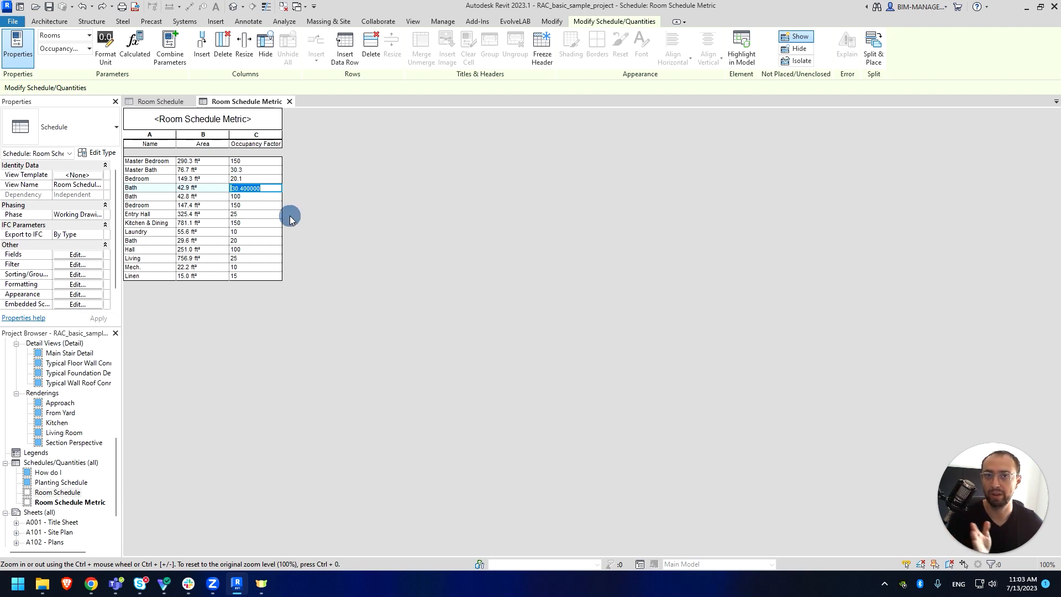
- Format the Occupancy Factor field as Fixed with 0 decimal places, showing whole numbers
left_click(90, 286)
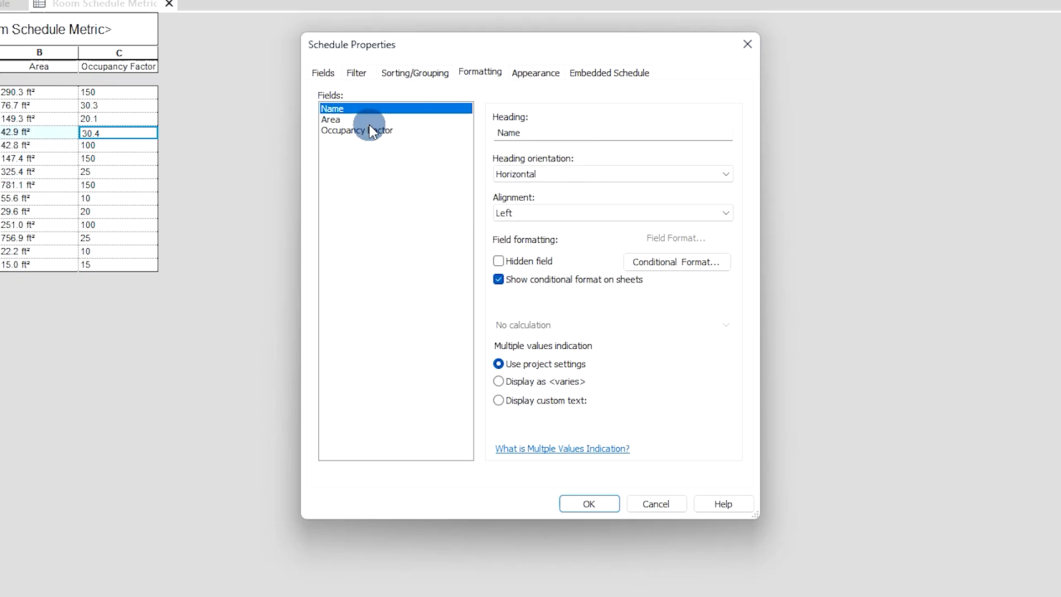
left_click(370, 131)
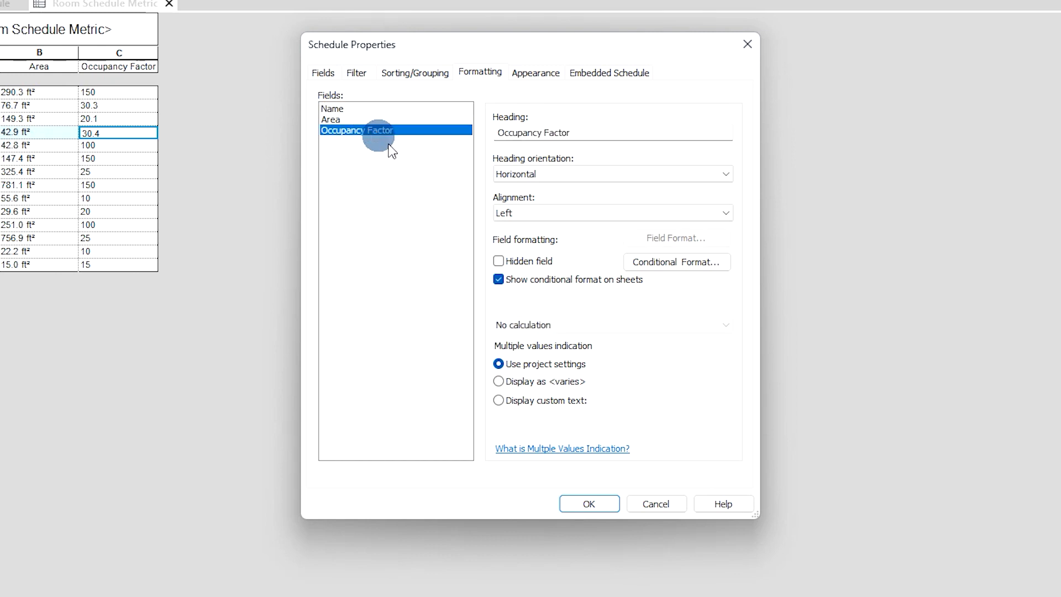
left_click(671, 238)
left_click(442, 169)
left_click(535, 195)
left_click(539, 216)
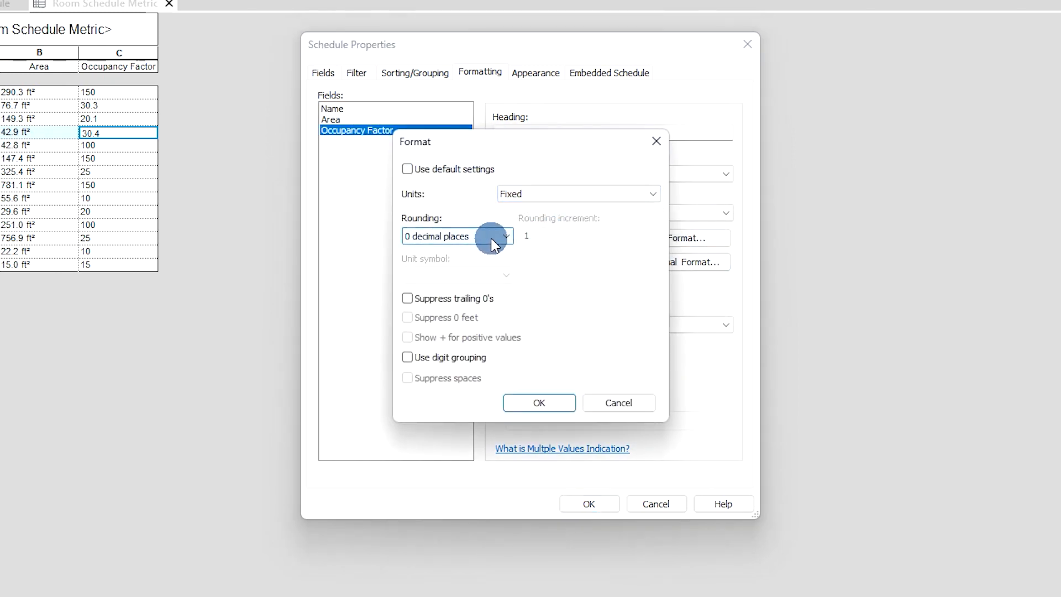
left_click(557, 404)
left_click(589, 504)
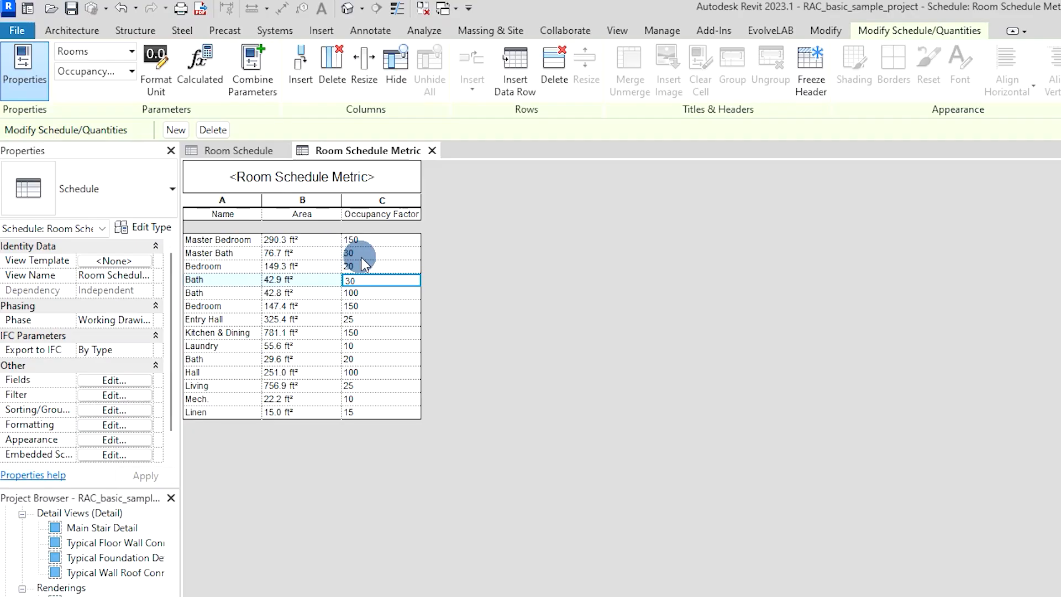
left_click(256, 170)
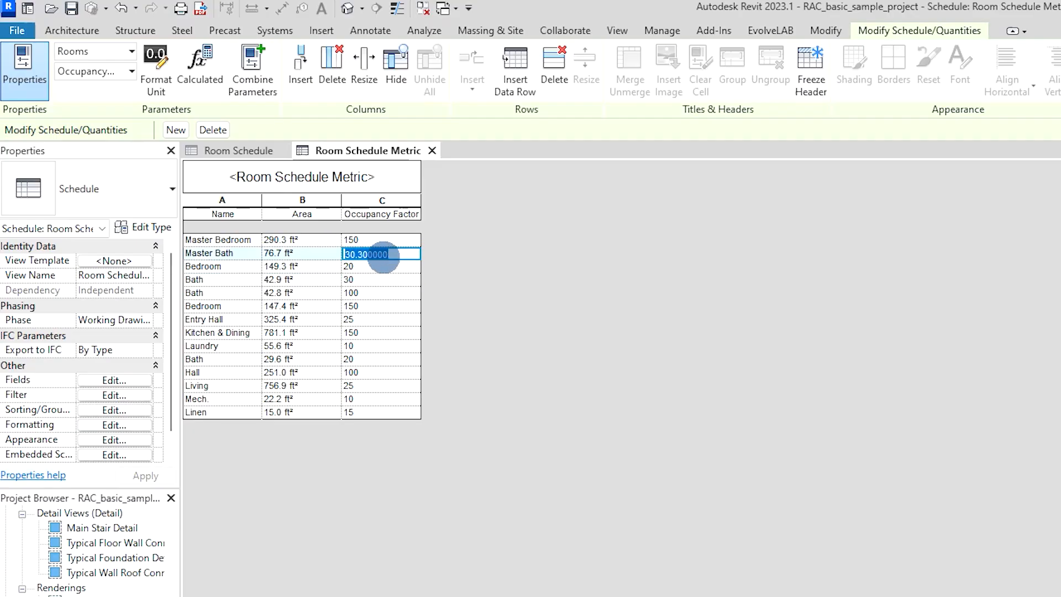
left_click(408, 414)
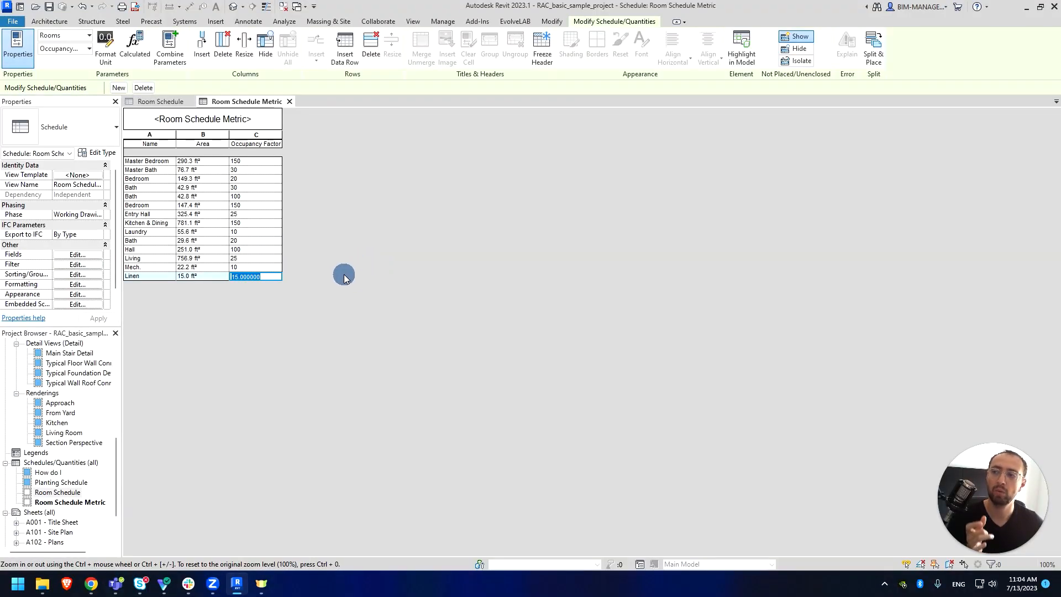
- Add a calculated field 'Occupancy Factor Up' with formula roundup(Occupancy Factor) to the schedule
left_click(65, 254)
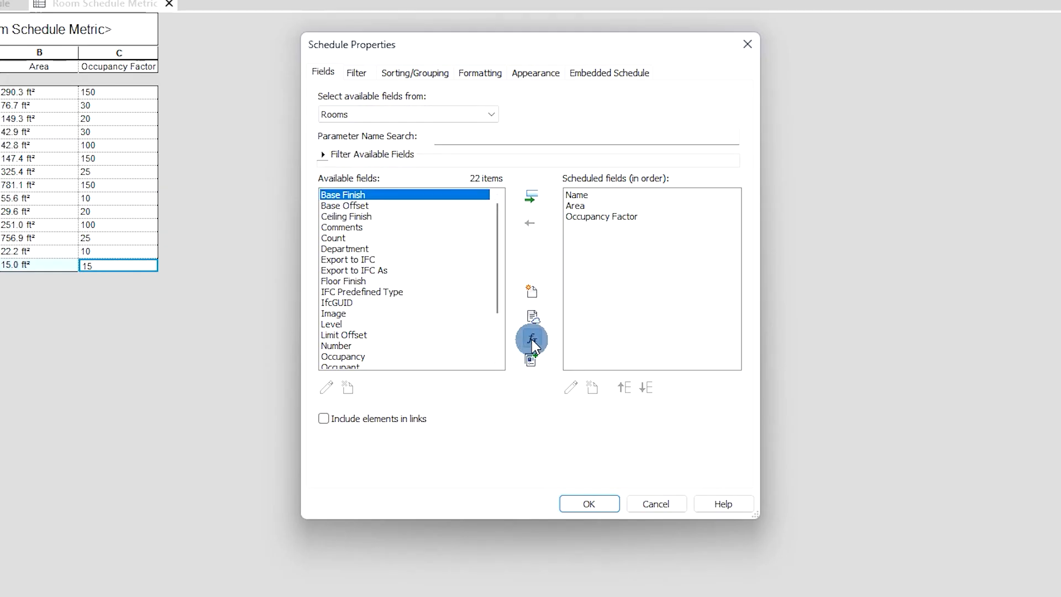
left_click(531, 323)
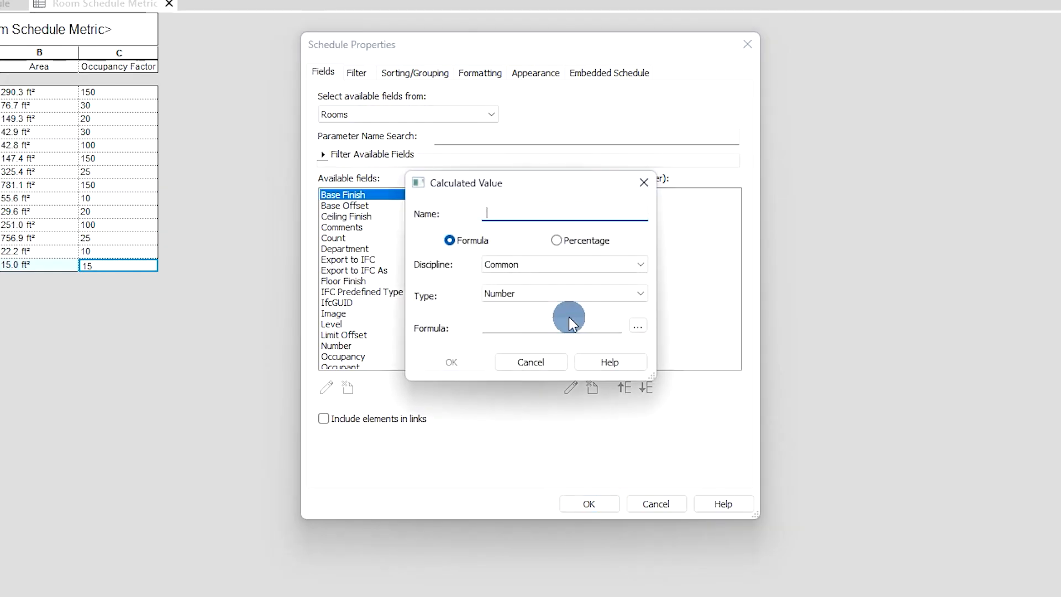
type("Occupancy Factor Up")
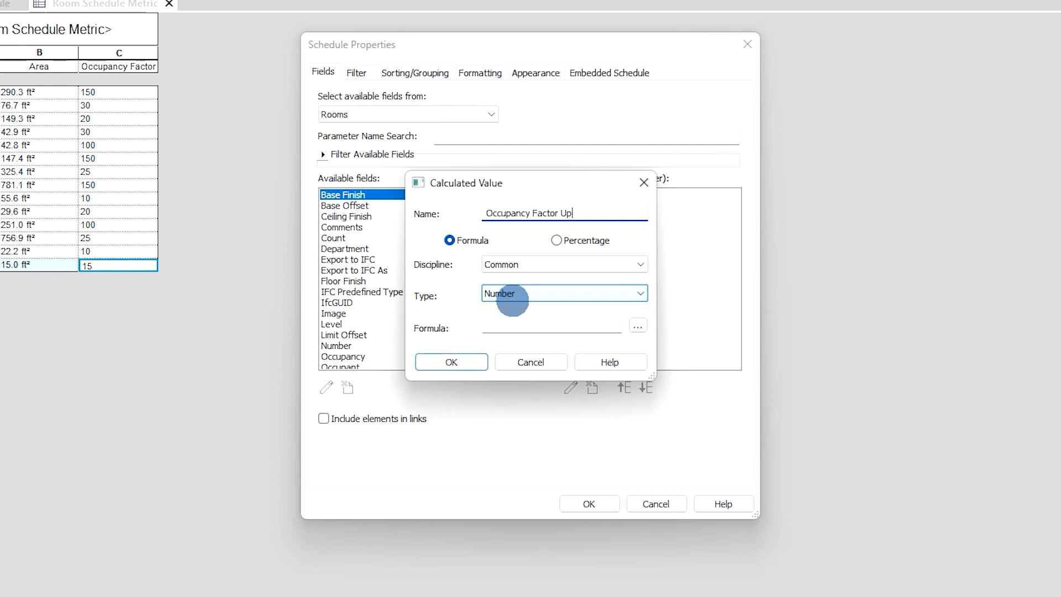
left_click(638, 326)
left_click(517, 234)
left_click(505, 393)
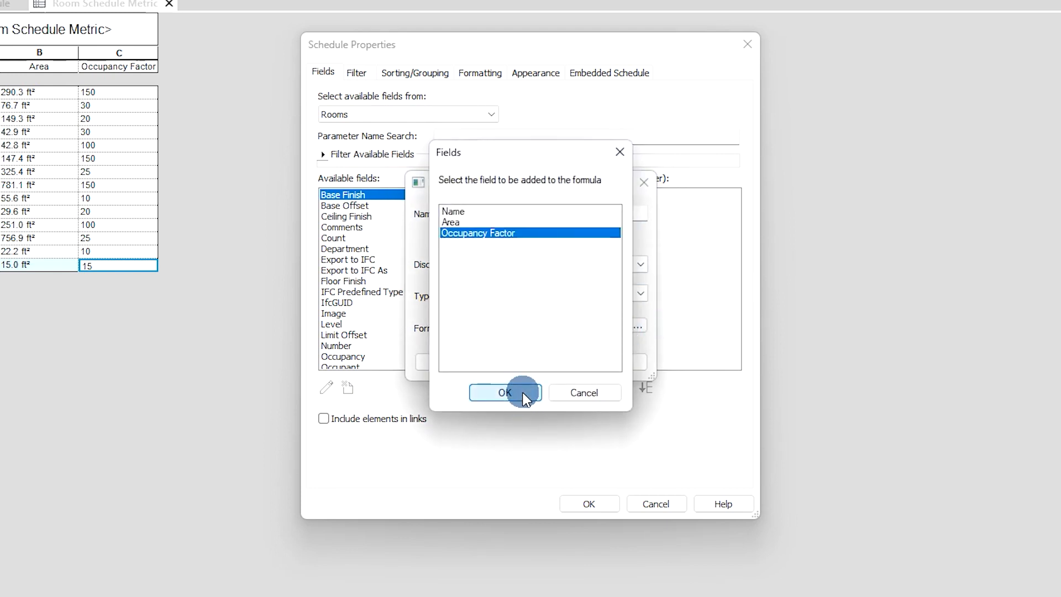
left_click(488, 327)
type("roundup(")
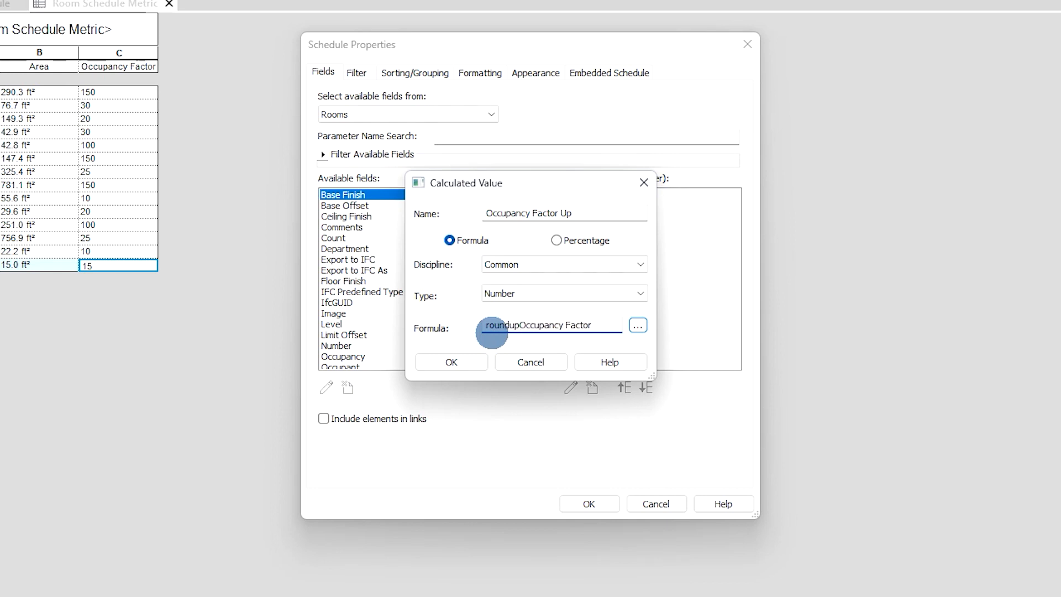
type("(")
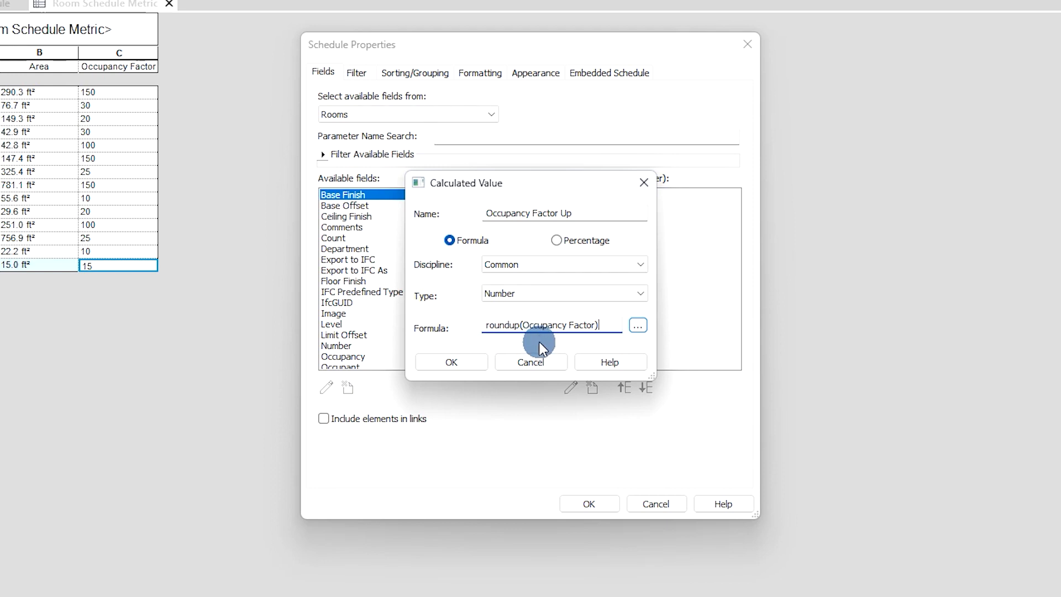
left_click(449, 363)
left_click(606, 503)
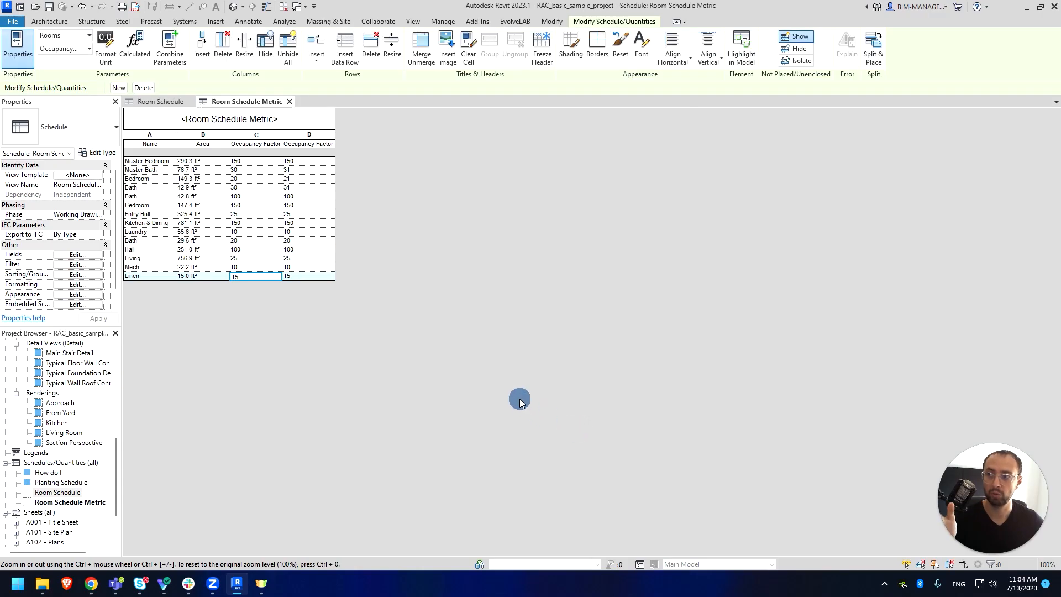
- Check the rounded-up values in the Master Bath, Bedroom and Bath rows
left_click(299, 171)
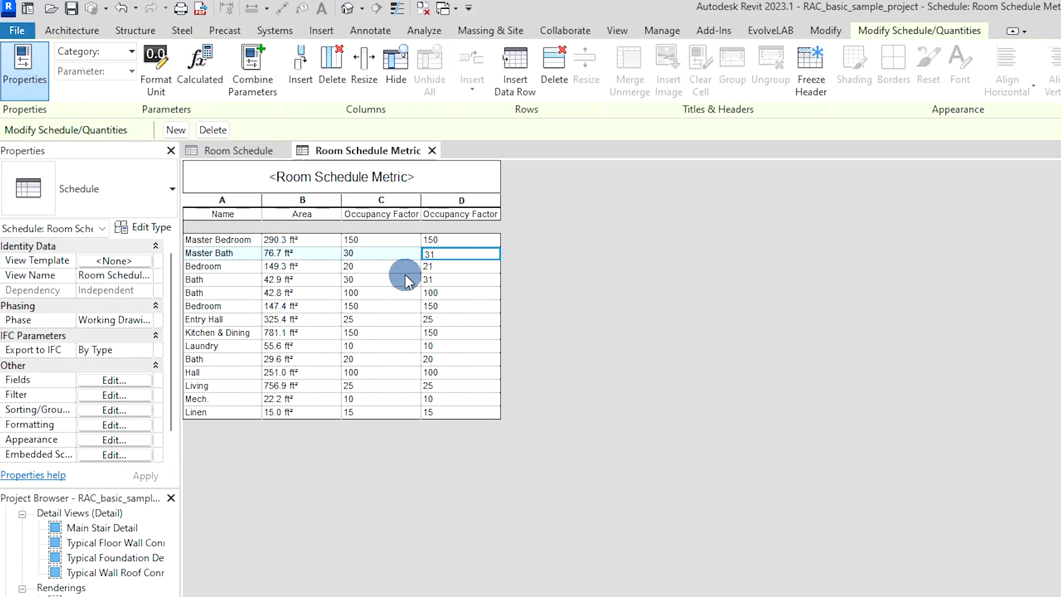
left_click(449, 269)
left_click(451, 287)
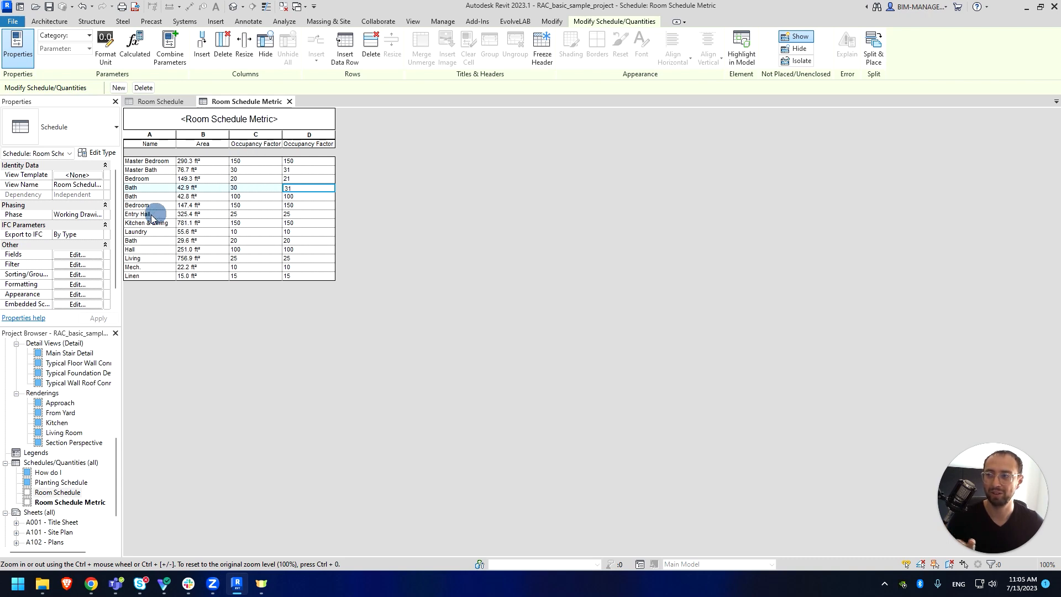
- Hide the original Occupancy Factor field in the schedule's formatting settings
left_click(87, 288)
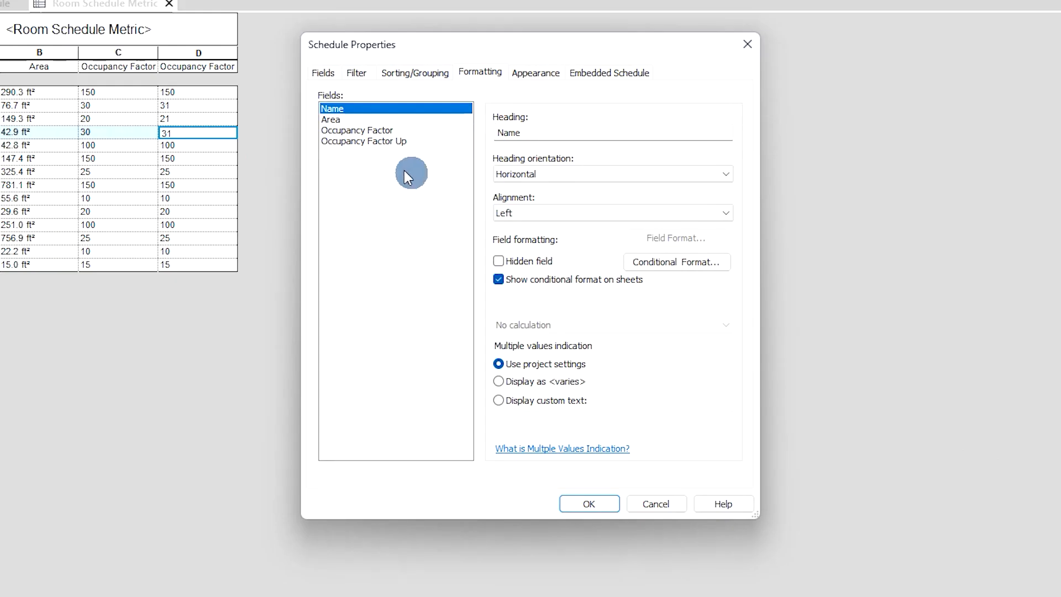
left_click(403, 188)
left_click(523, 261)
left_click(590, 502)
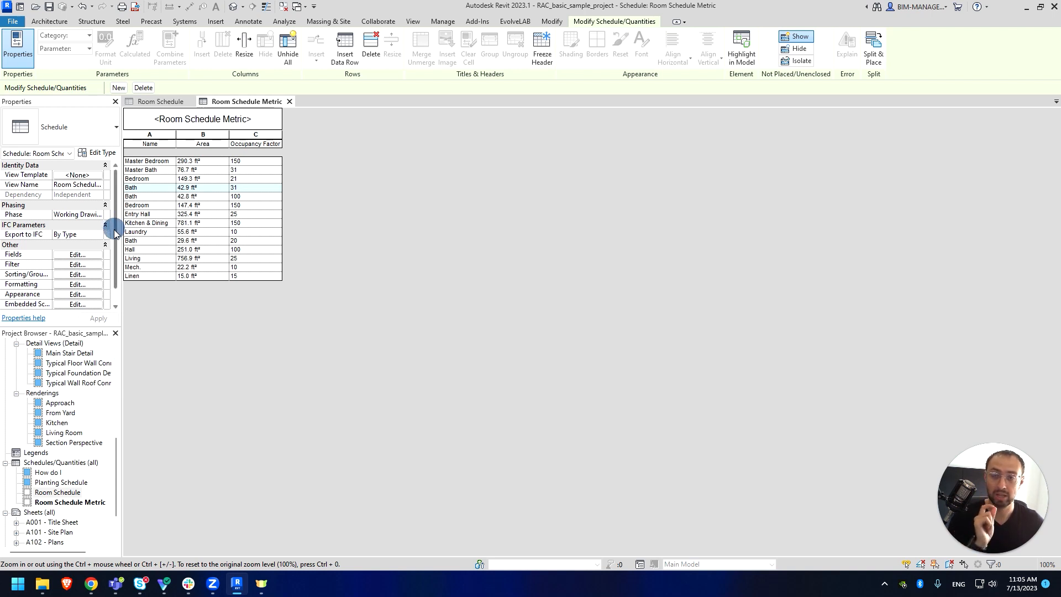
- Start a new Area-type calculated field named Occupancy Factor Area Up
left_click(84, 255)
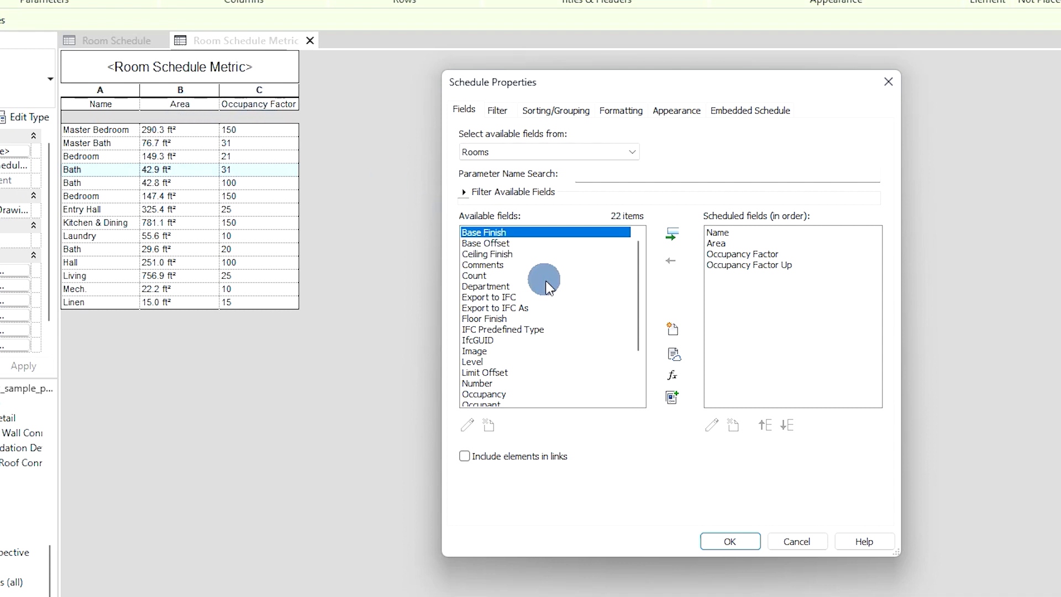
left_click(672, 377)
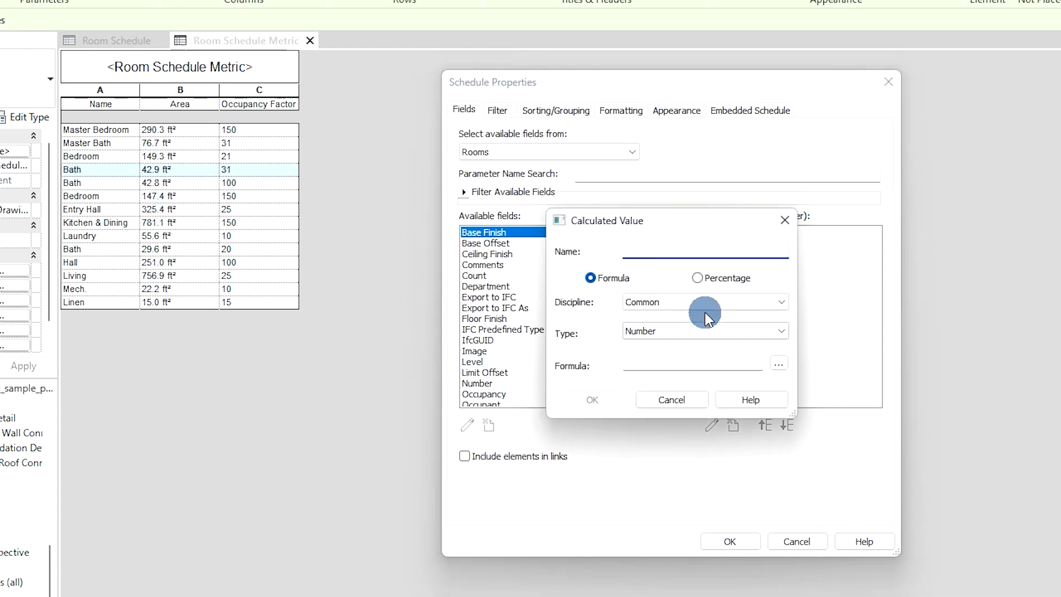
left_click(703, 330)
left_click(689, 381)
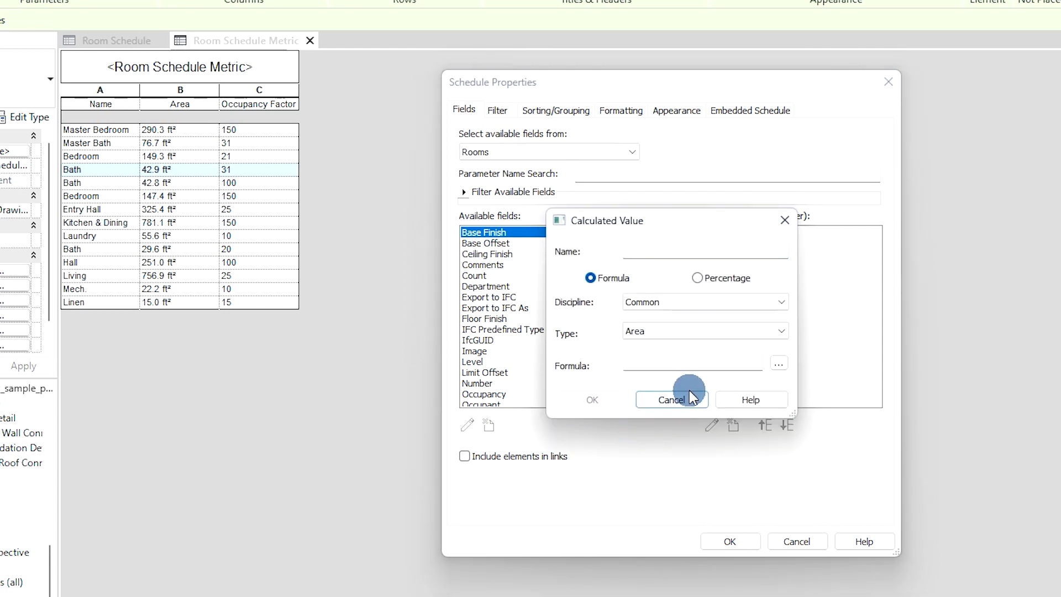
left_click(690, 252)
type("Occupancy Factor Area Up")
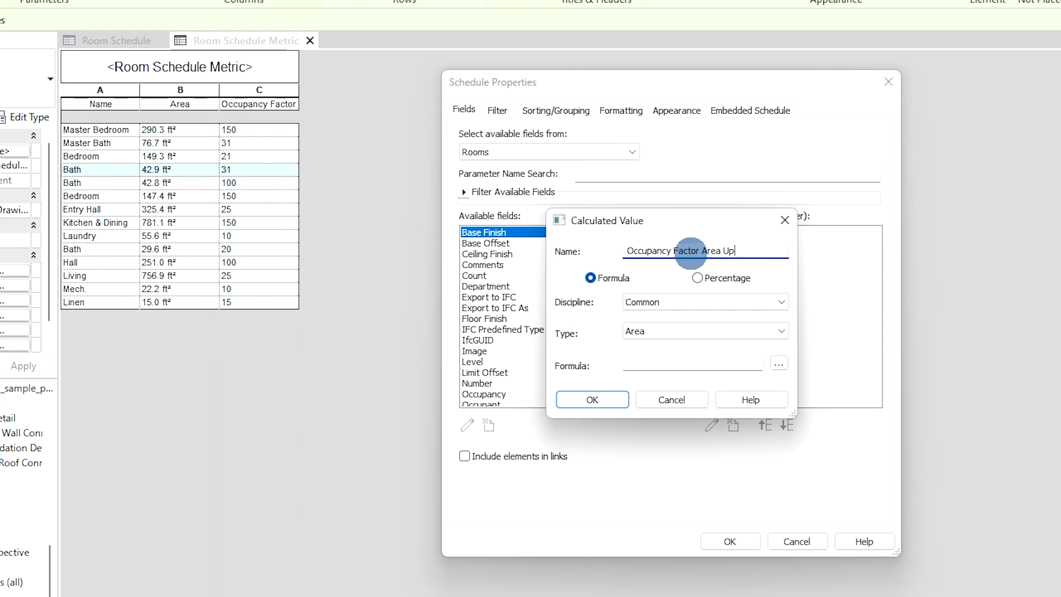
- Enter the formula roundup(Area/Occupancy Factor) and accept it, triggering an Inconsistent Units error
left_click(754, 362)
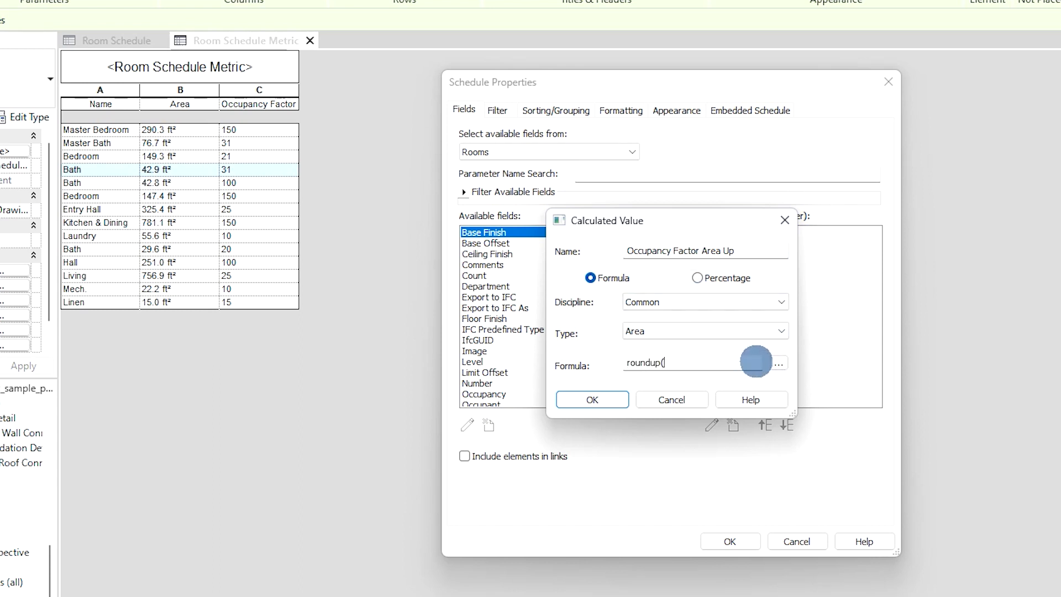
type("roundup(")
left_click(778, 363)
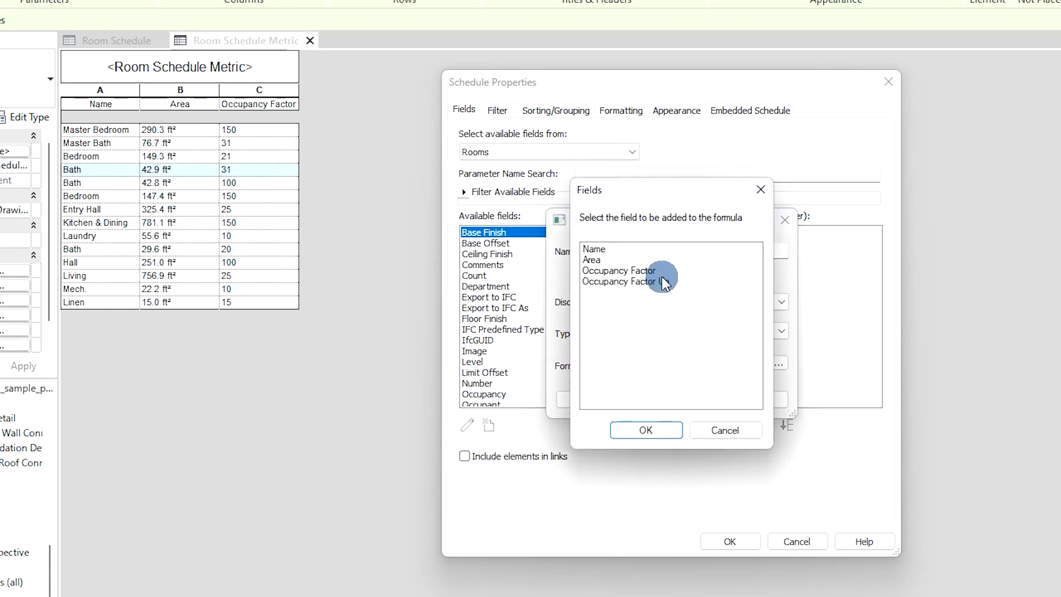
left_click(655, 261)
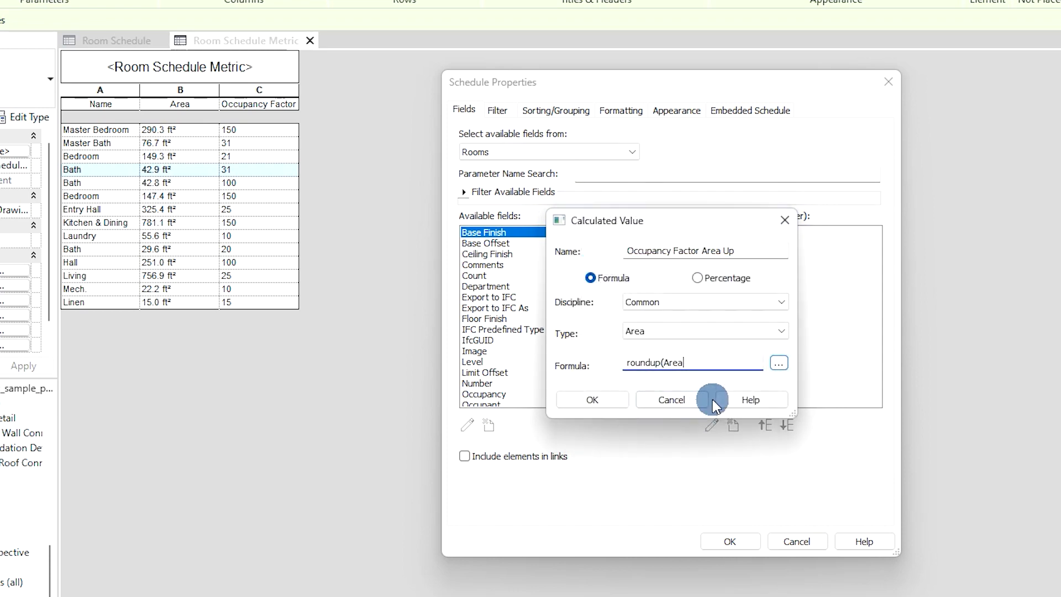
type("/")
left_click(785, 365)
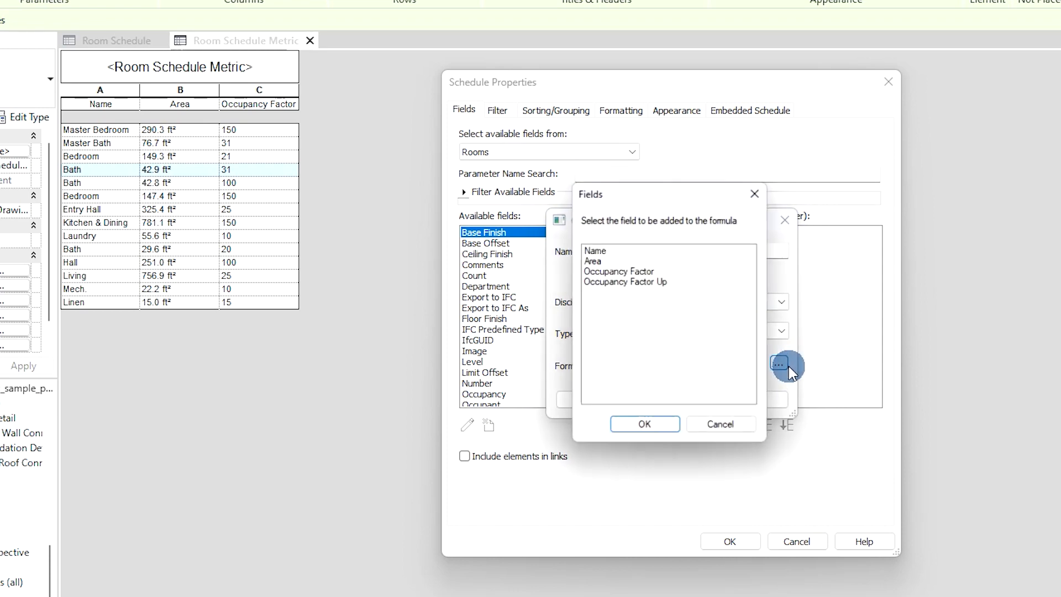
left_click(618, 270)
left_click(663, 434)
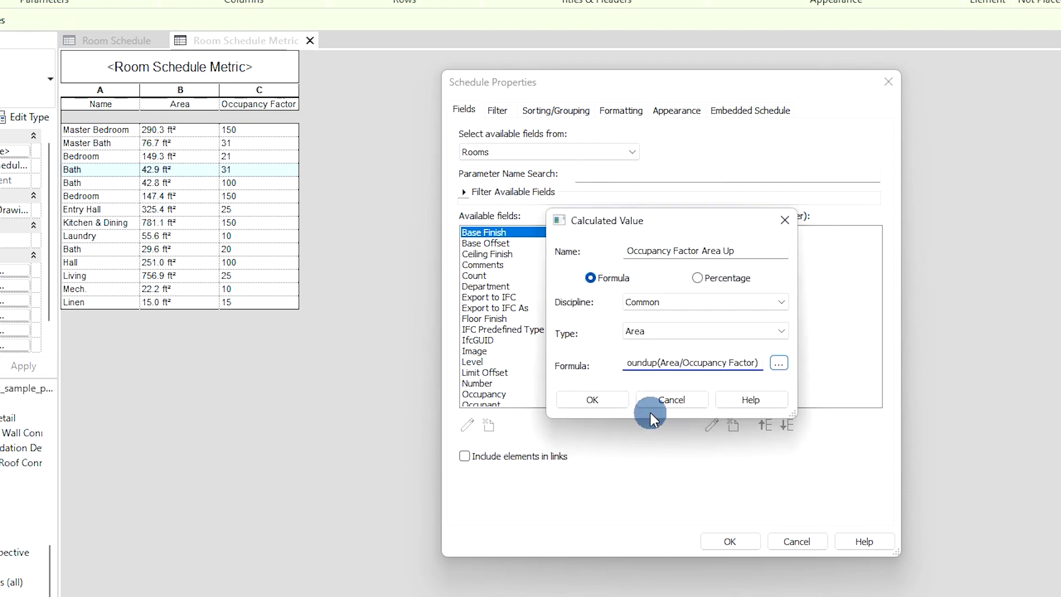
left_click(617, 399)
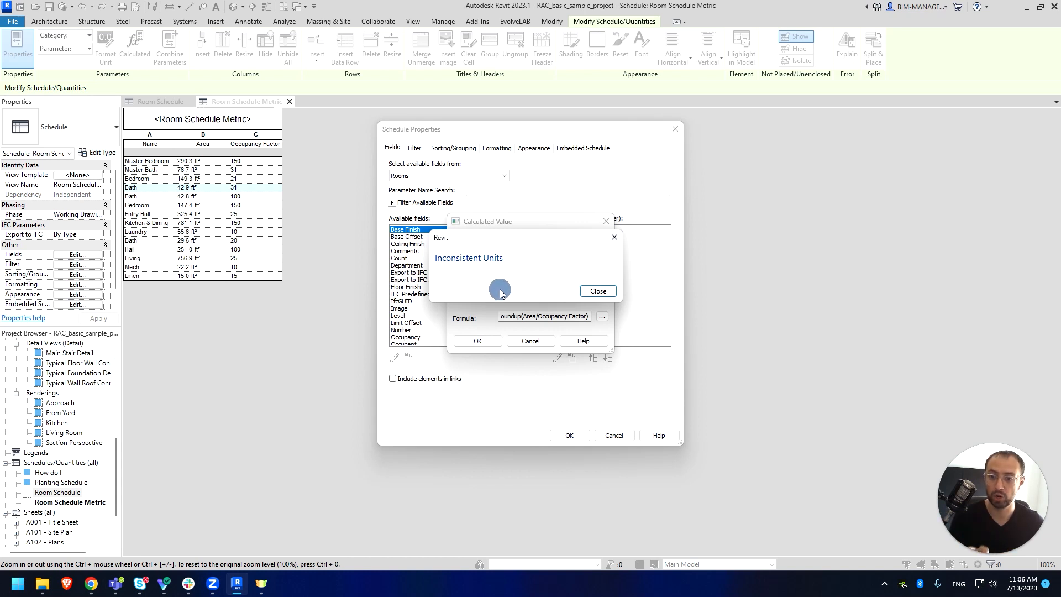
- Revise the formula to roundup((Area/Occupancy Factor)/1), which still gives an Inconsistent Units error
left_click(597, 291)
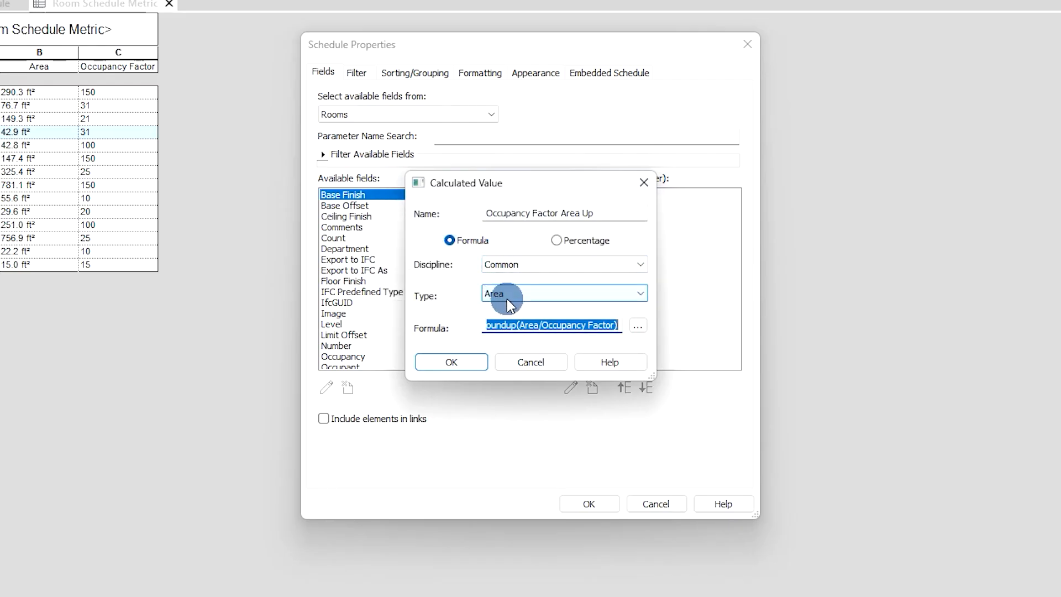
left_click(613, 325)
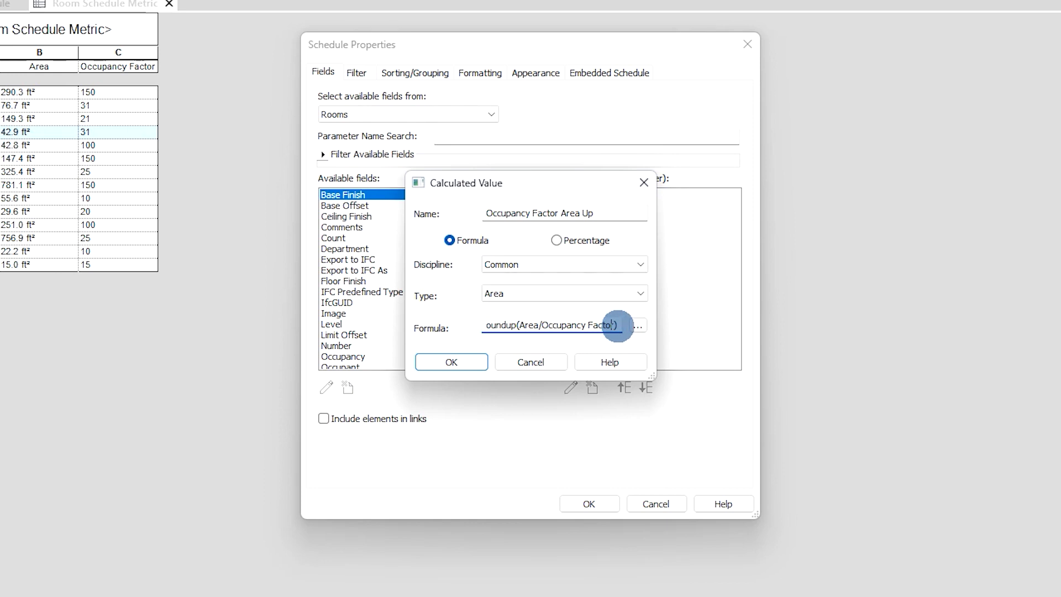
type("/1")
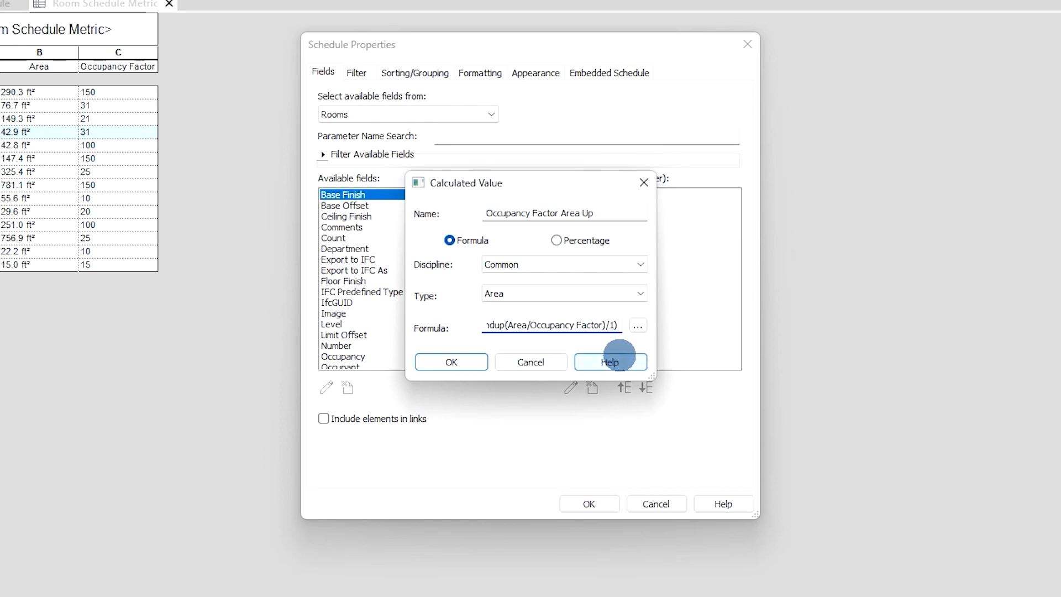
left_click(505, 325)
type("(")
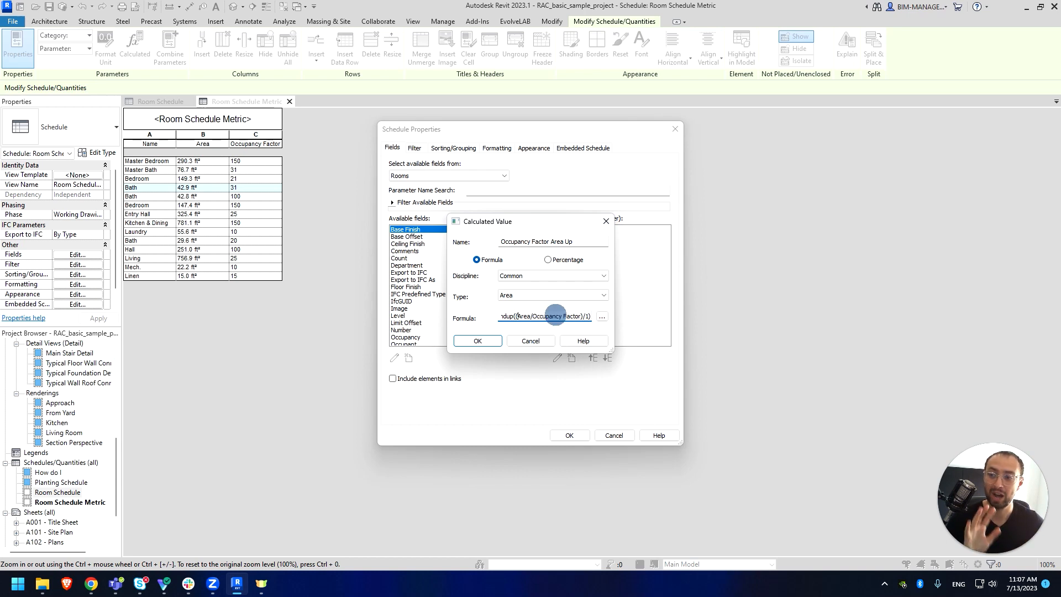
left_click(478, 342)
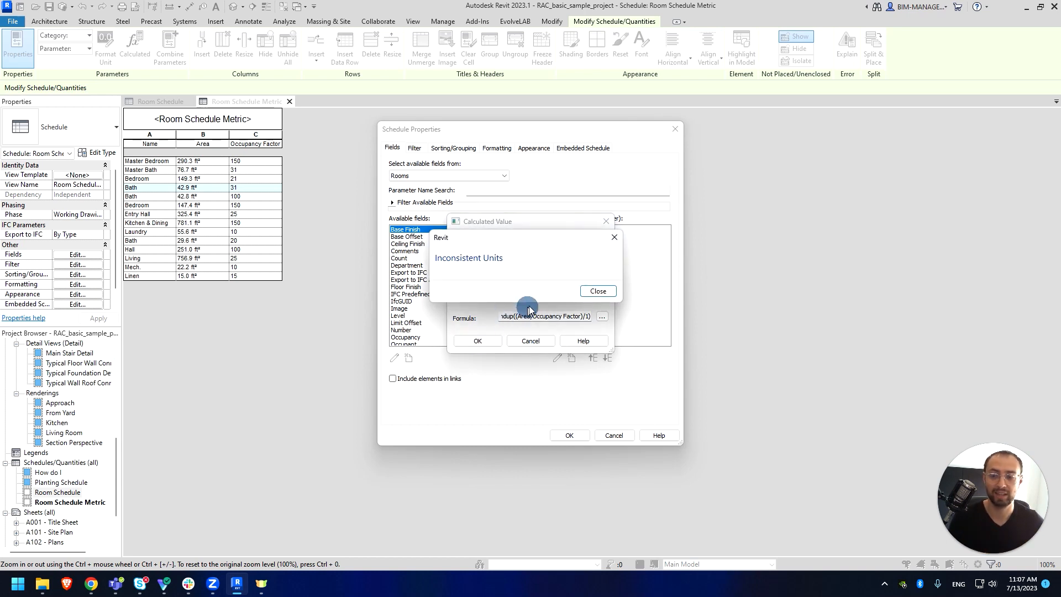
left_click(589, 292)
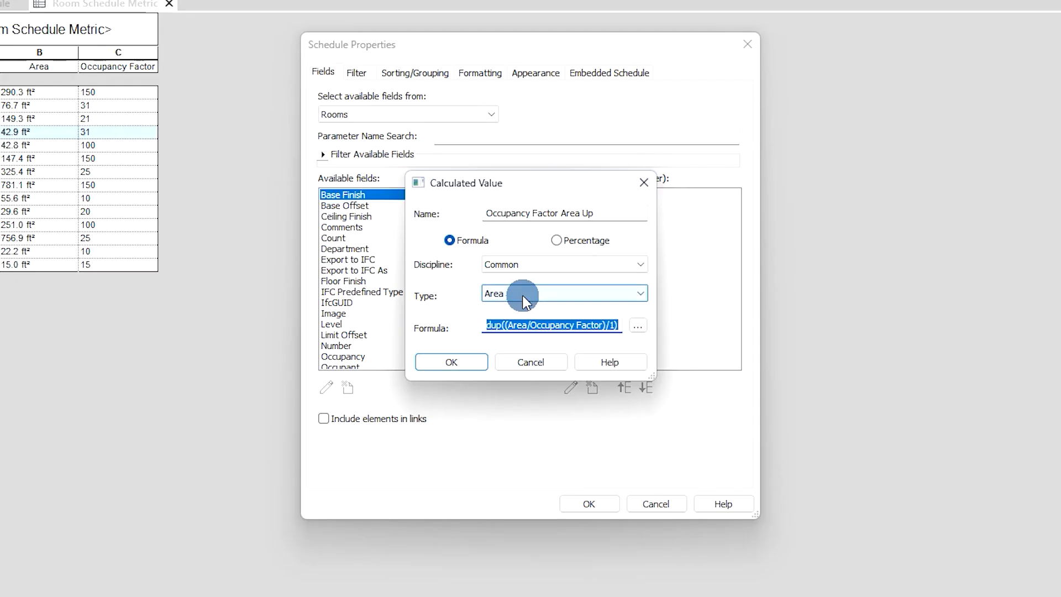
- Change the calculated value's type to Number and confirm it
left_click(524, 301)
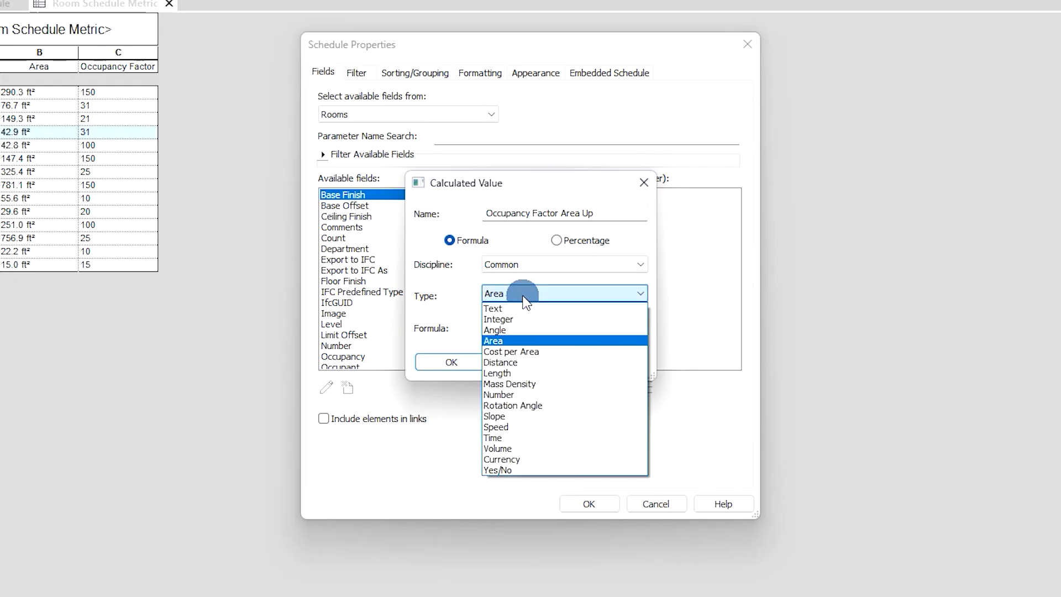
left_click(525, 394)
left_click(473, 364)
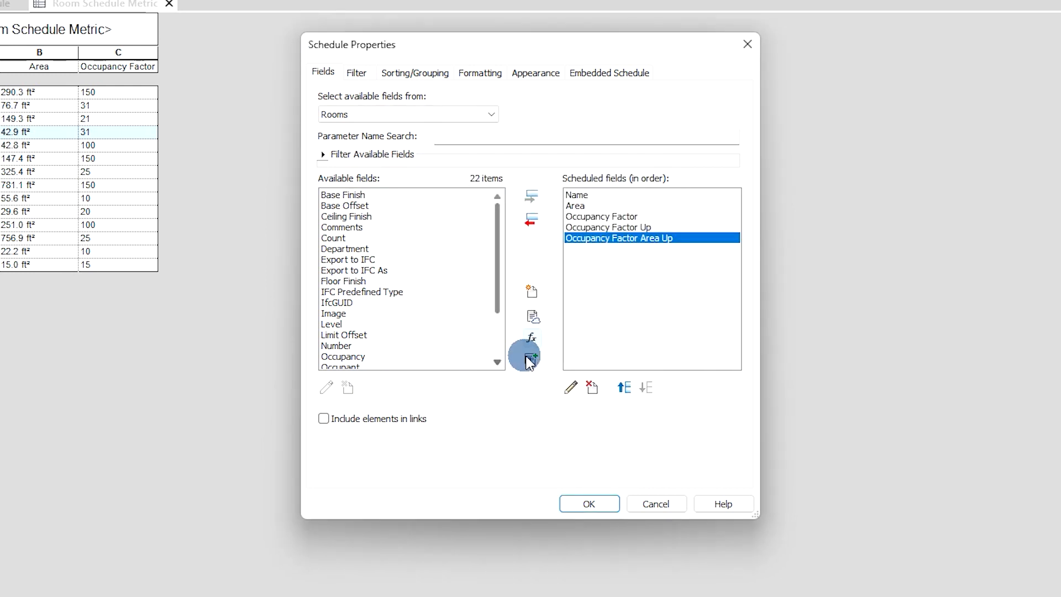
- Verify the stored formula ends in / 1 ft² and add the field to the schedule
left_click(570, 386)
left_click_drag(501, 325, 630, 325)
left_click(611, 325)
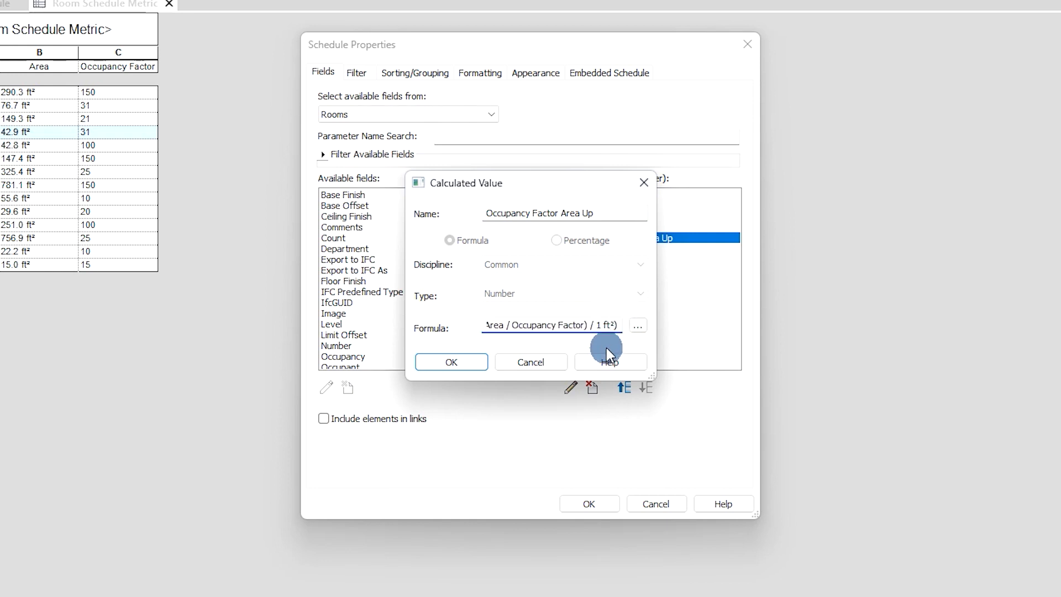
left_click_drag(589, 325, 610, 324)
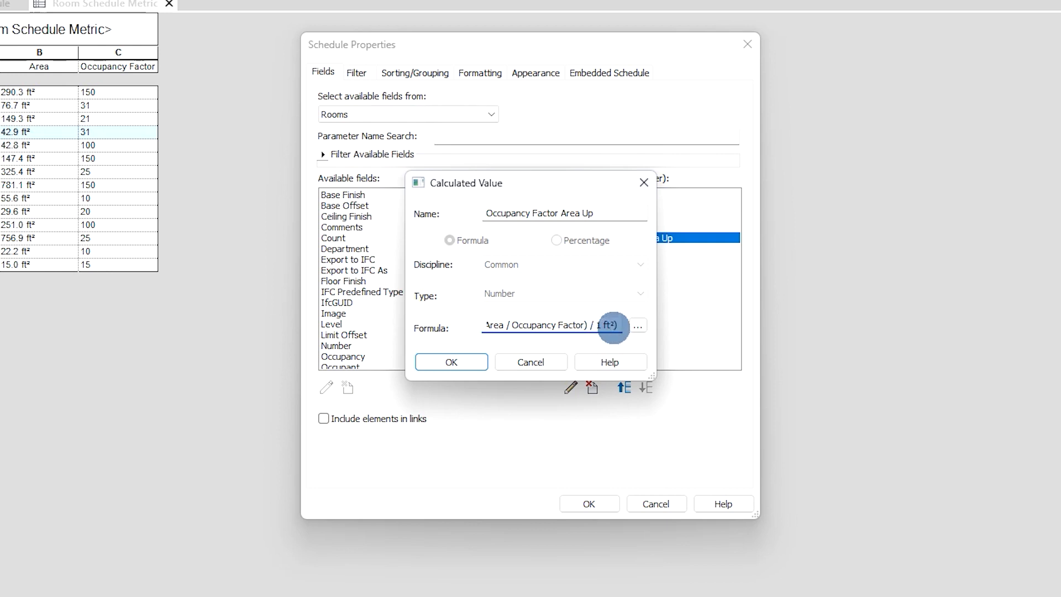
left_click(478, 359)
left_click(600, 502)
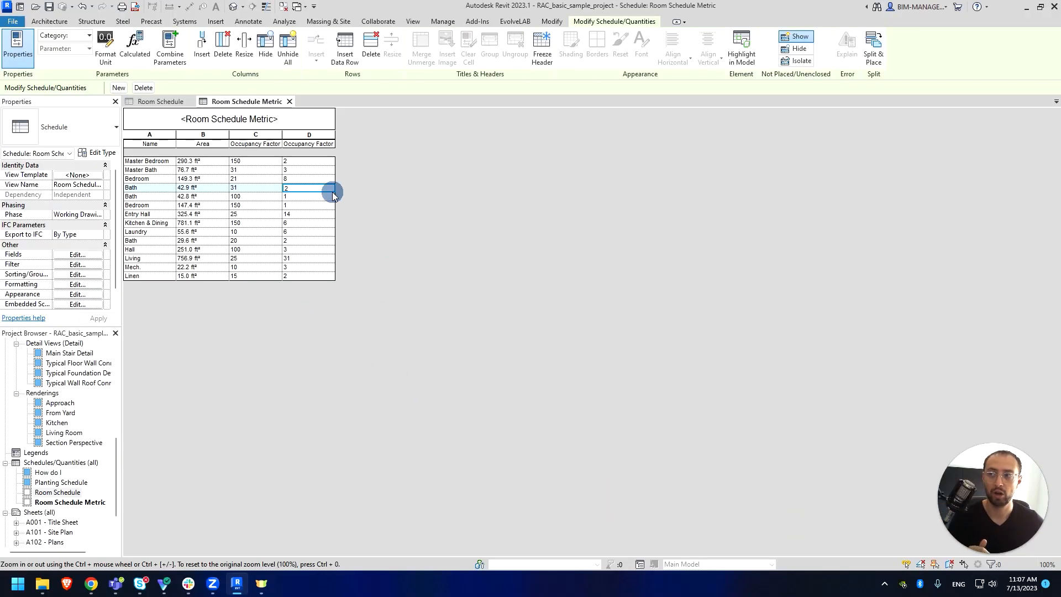
- Rename the column D heading from Occupancy Factor Area Up to Occupancy Load
left_click(82, 255)
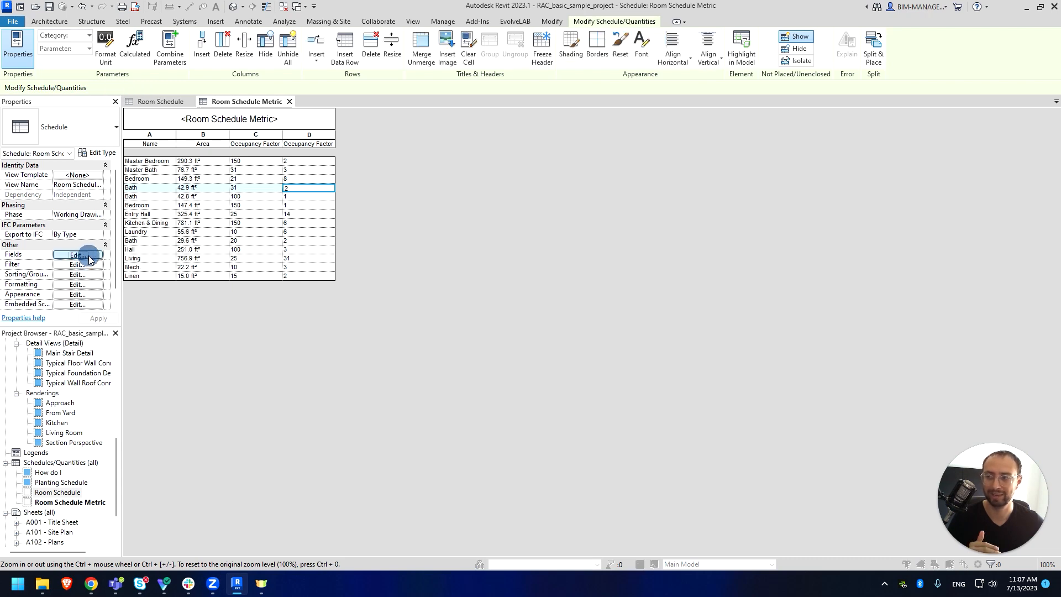
key("Escape")
left_click(324, 144)
left_click_drag(324, 143, 338, 143)
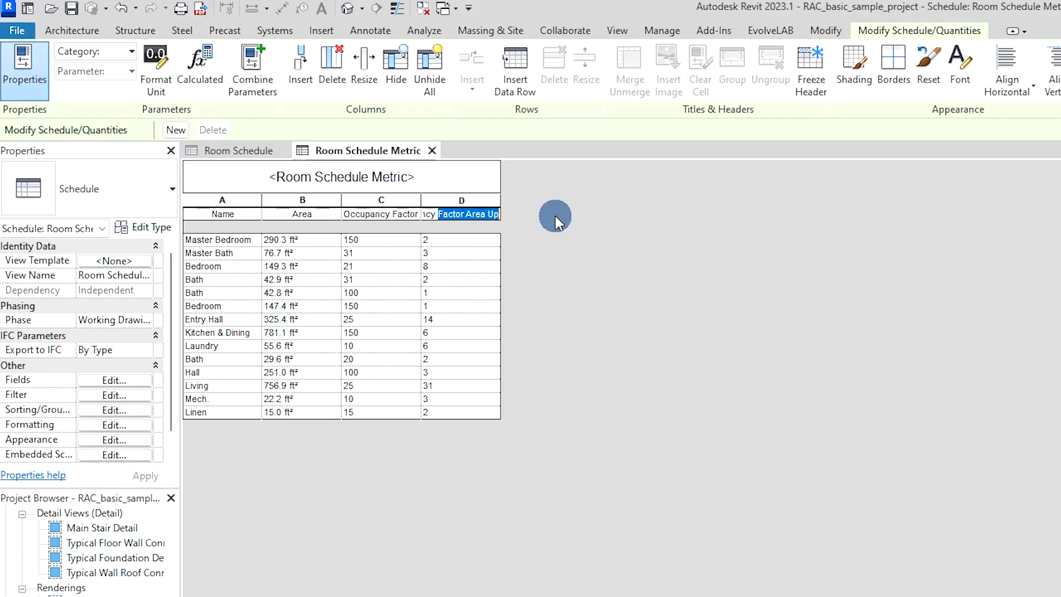
type("Load")
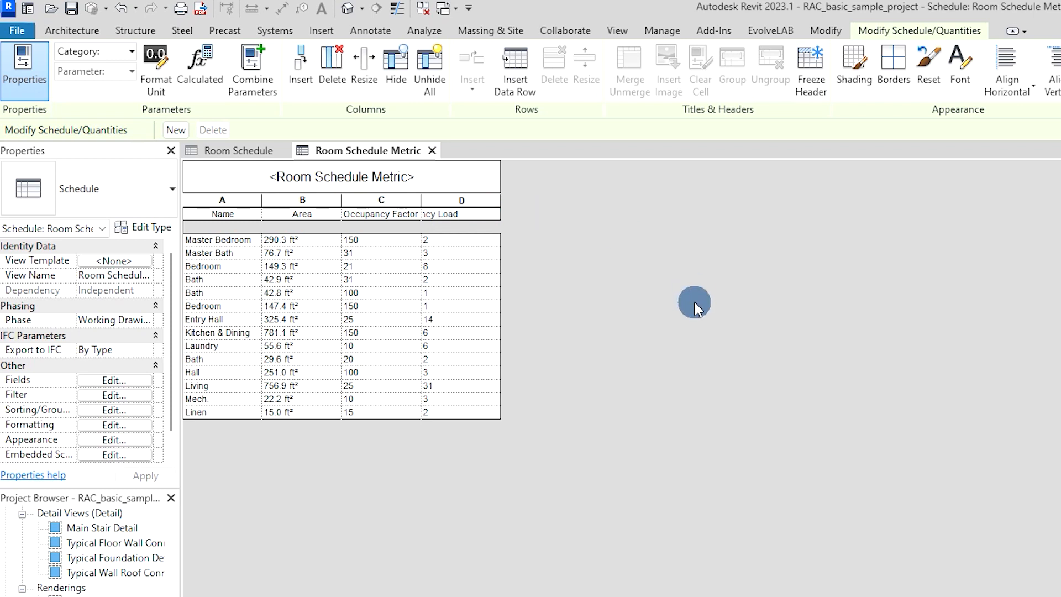
left_click(467, 306)
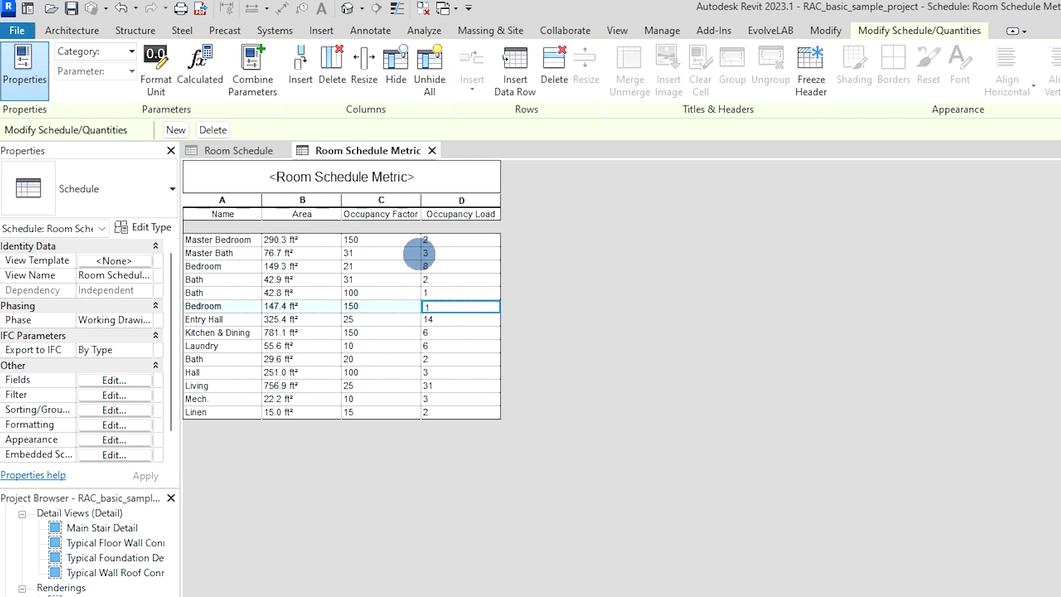